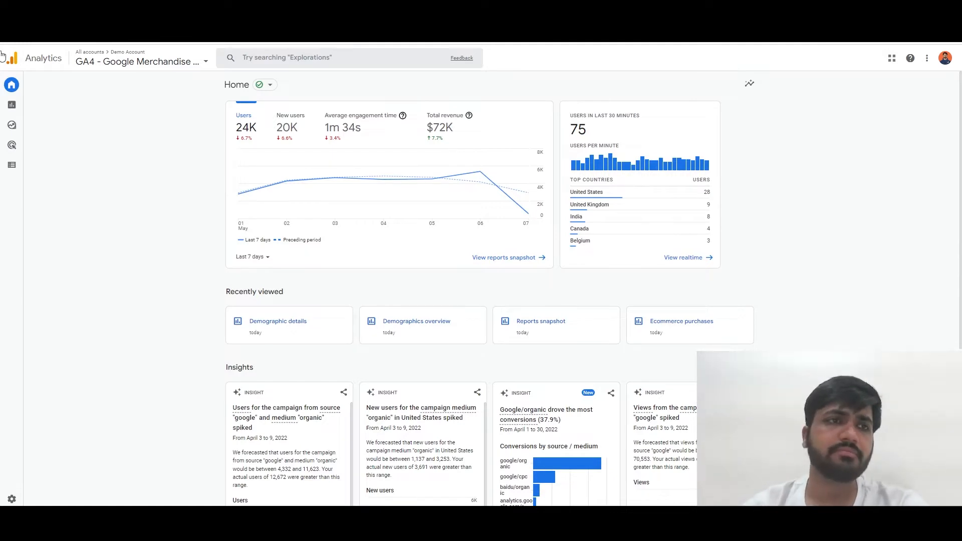
Navigate via Reports > Monetization to the Ecommerce purchases report
click(12, 107)
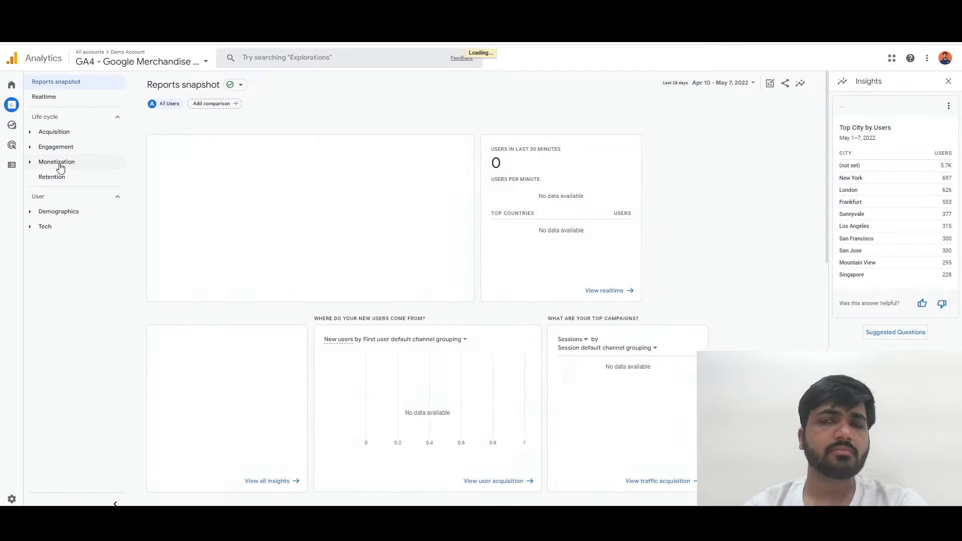
click(60, 167)
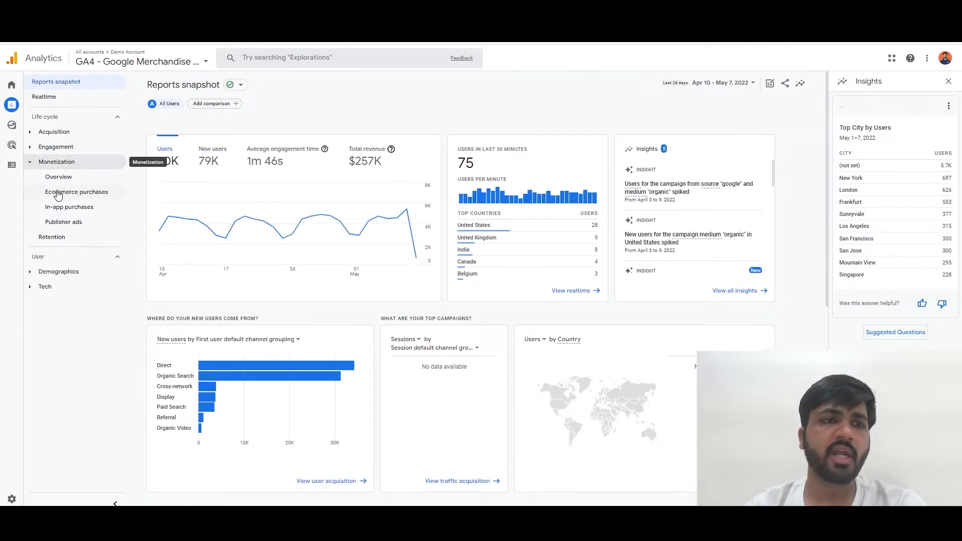
click(76, 192)
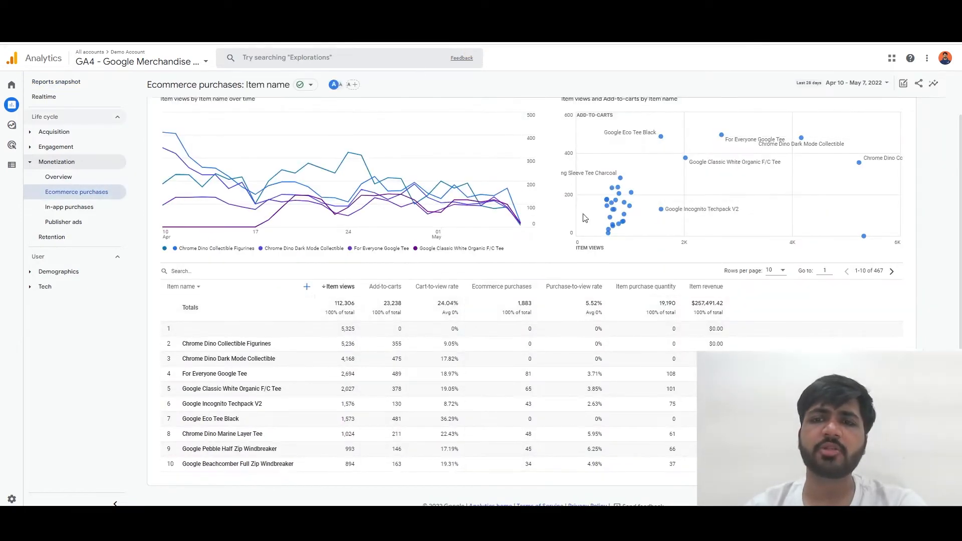
Sort the products table by the Item revenue column so top earners lead
click(707, 286)
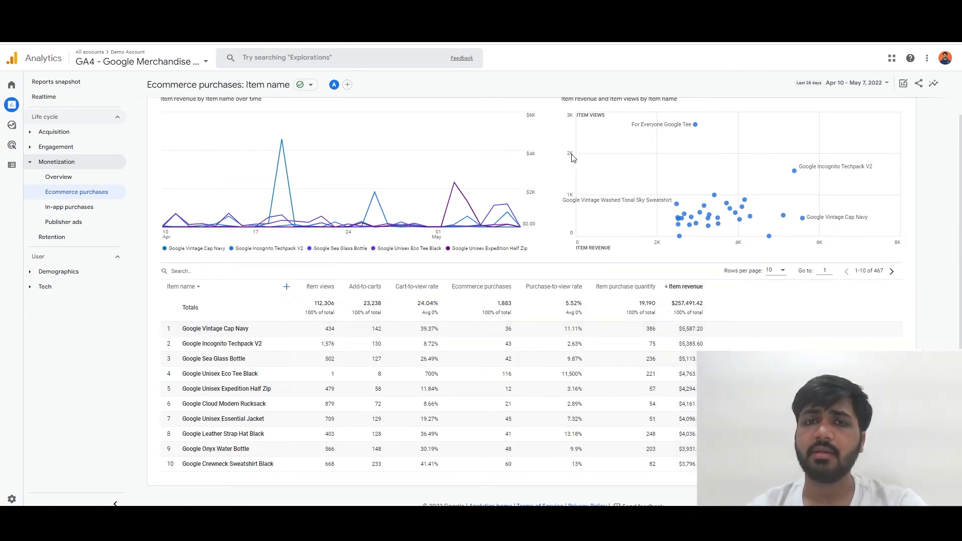
scroll(472, 158, up, 1)
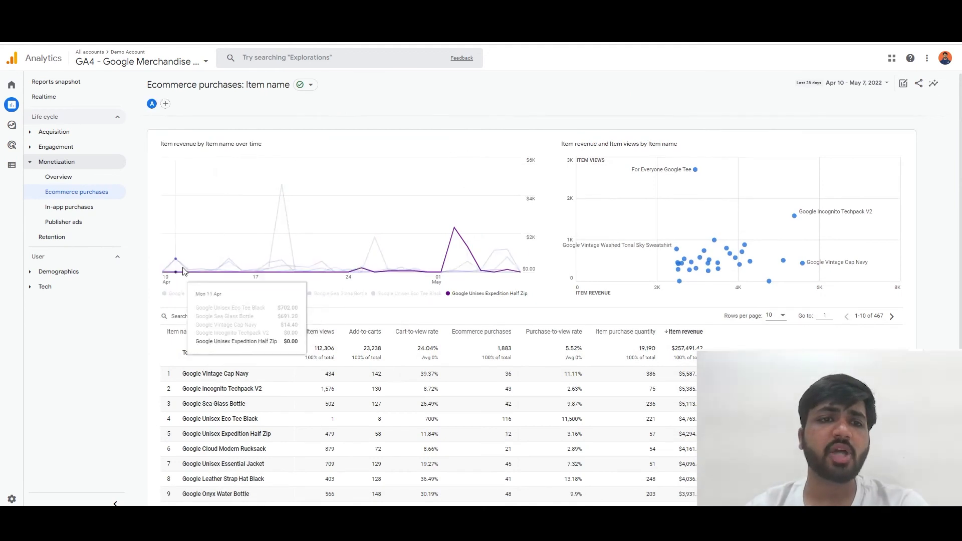